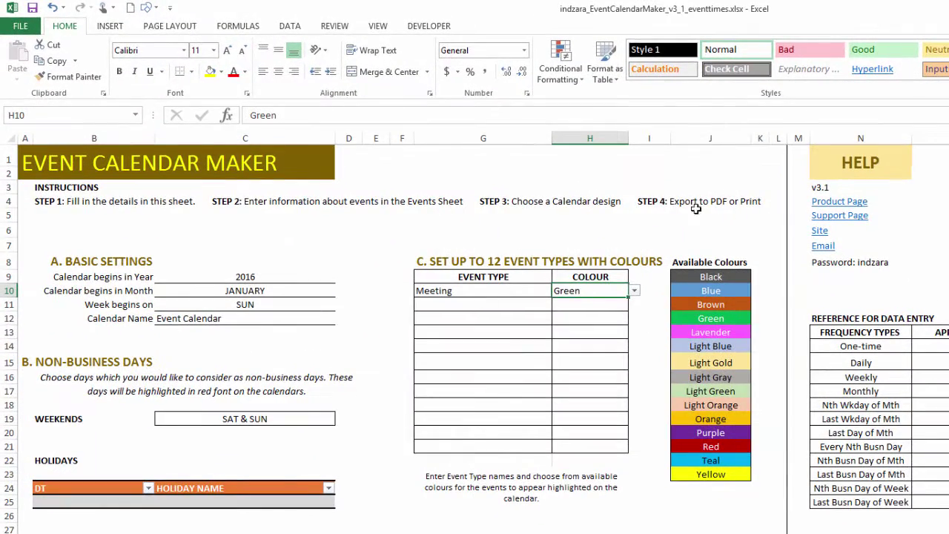
Step: Verify the Meeting event type in G10 is coloured Green, leaving the colour dropdown unchanged
left_click(460, 296)
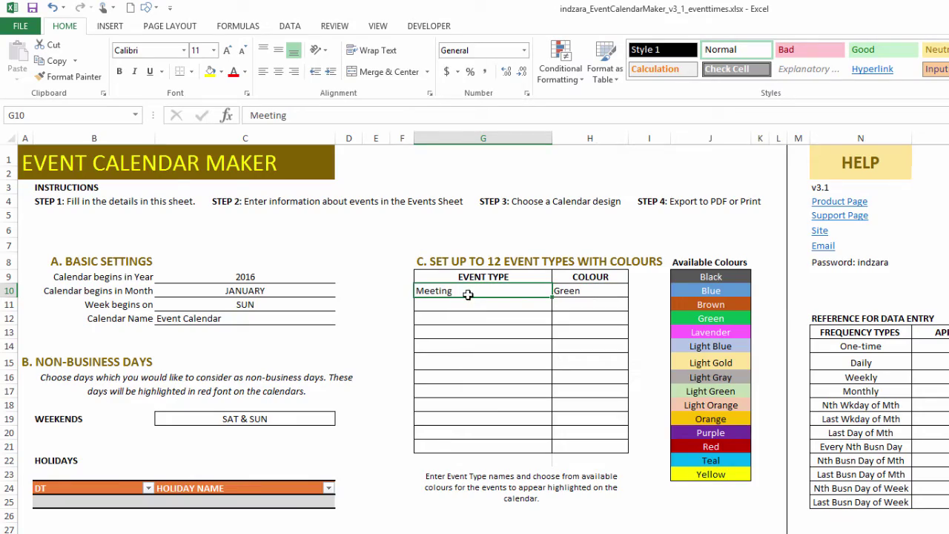
left_click(598, 293)
left_click(635, 291)
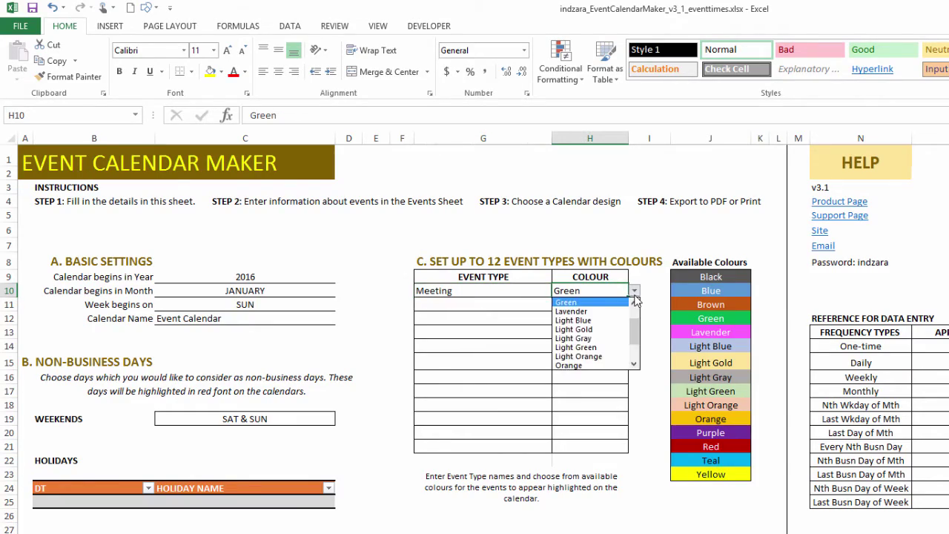
left_click(635, 291)
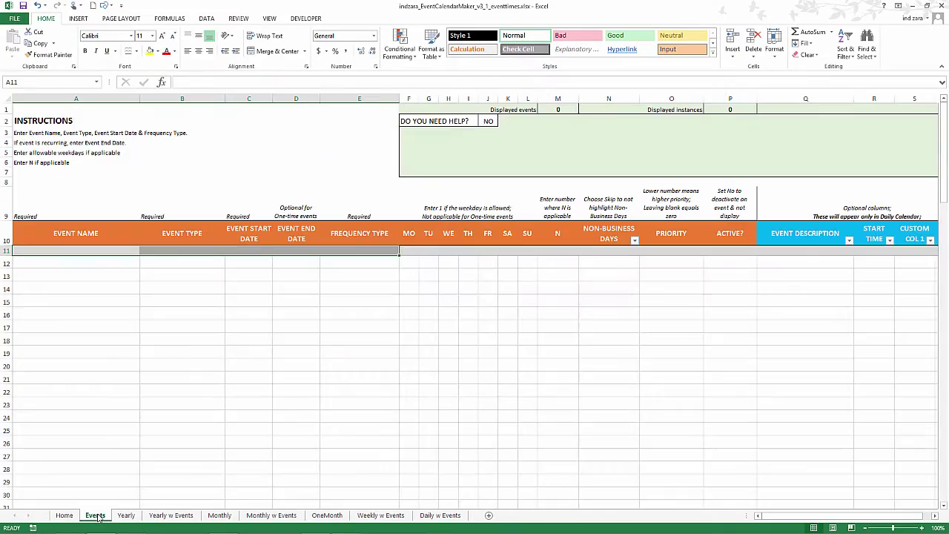
Step: On the Events sheet, enter 'Team Meeting' in A11 with event type Meeting
left_click(96, 516)
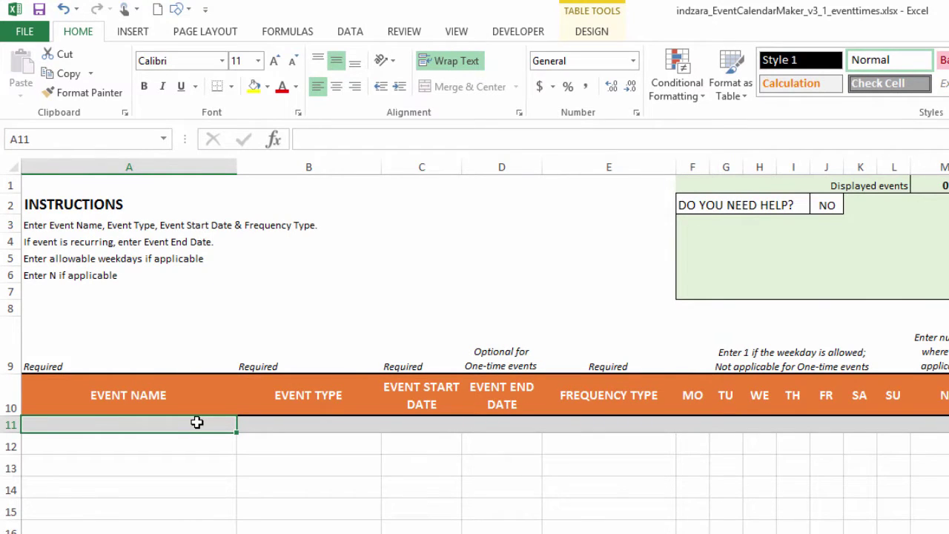
type("Team Meet")
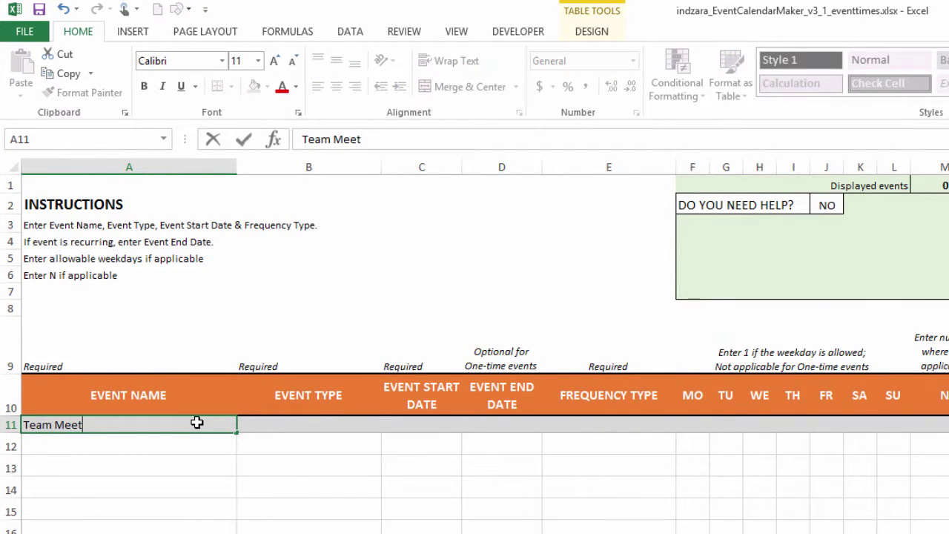
type("ing")
key("Tab")
left_click(388, 428)
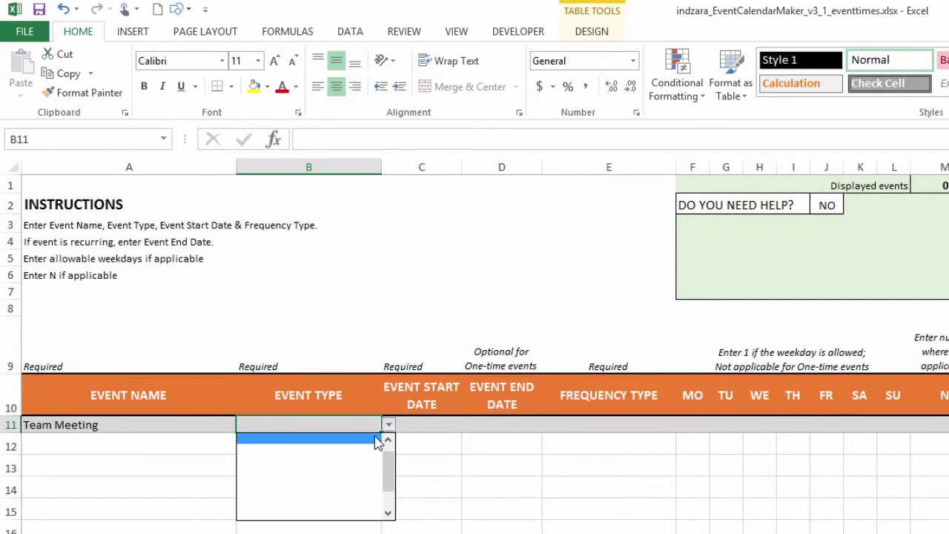
left_click(384, 441)
left_click(378, 441)
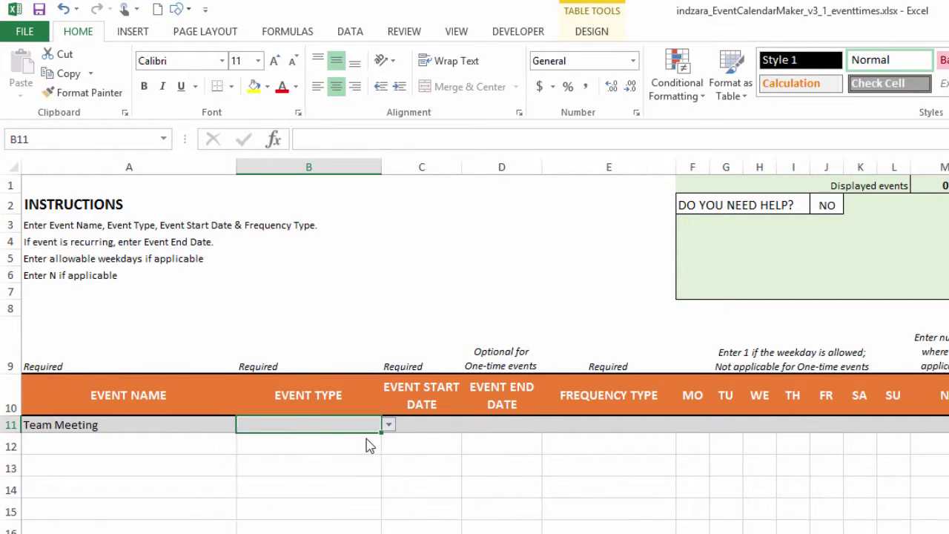
Step: Give the Team Meeting a start date of 1/7/2016 and a One-time frequency
left_click(421, 429)
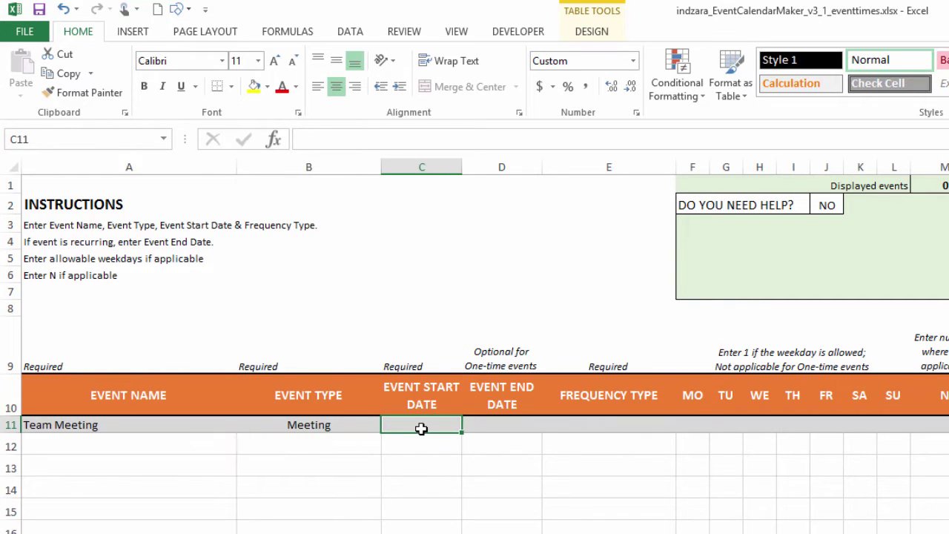
type("1/7/2016")
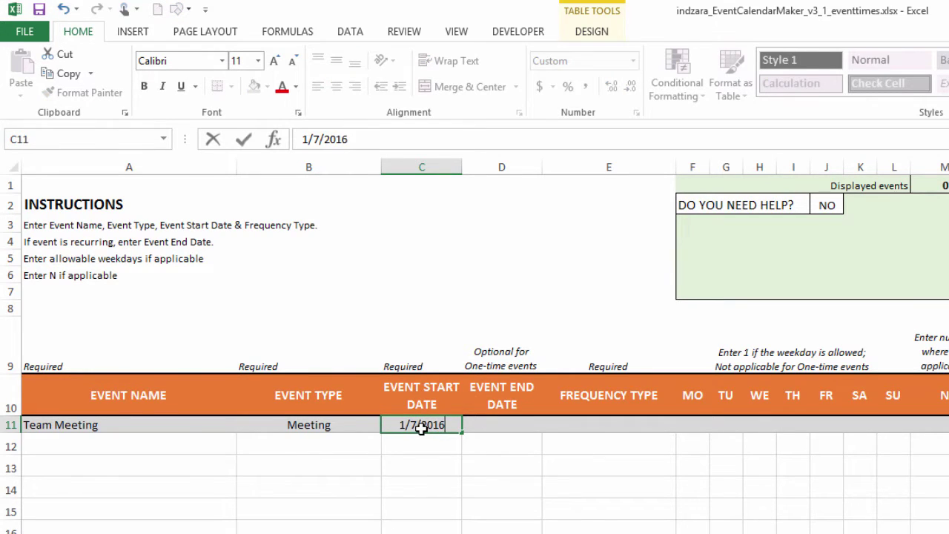
left_click(480, 427)
left_click(670, 426)
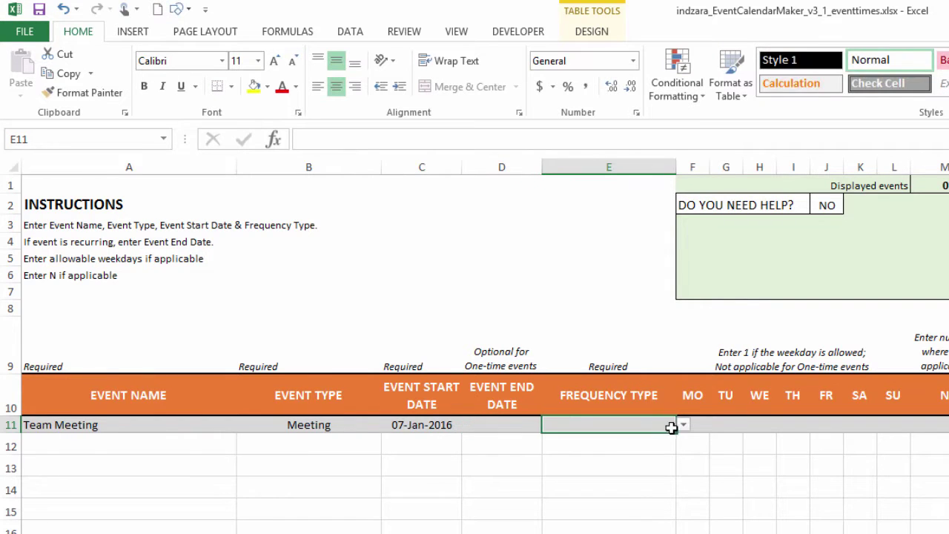
left_click(683, 425)
left_click(653, 436)
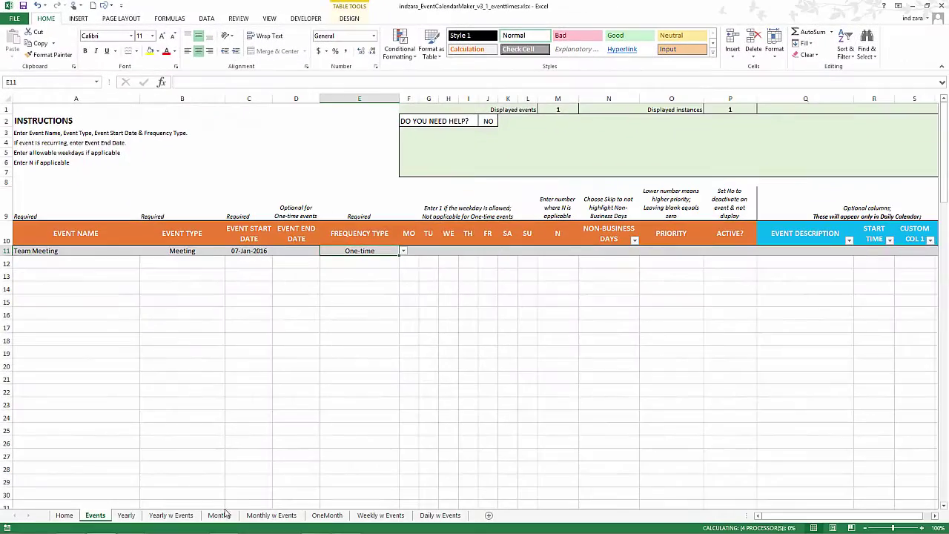
Step: Show the Monthly w Events calendar with the green Team Meeting bar on January 7, 2016
left_click(223, 516)
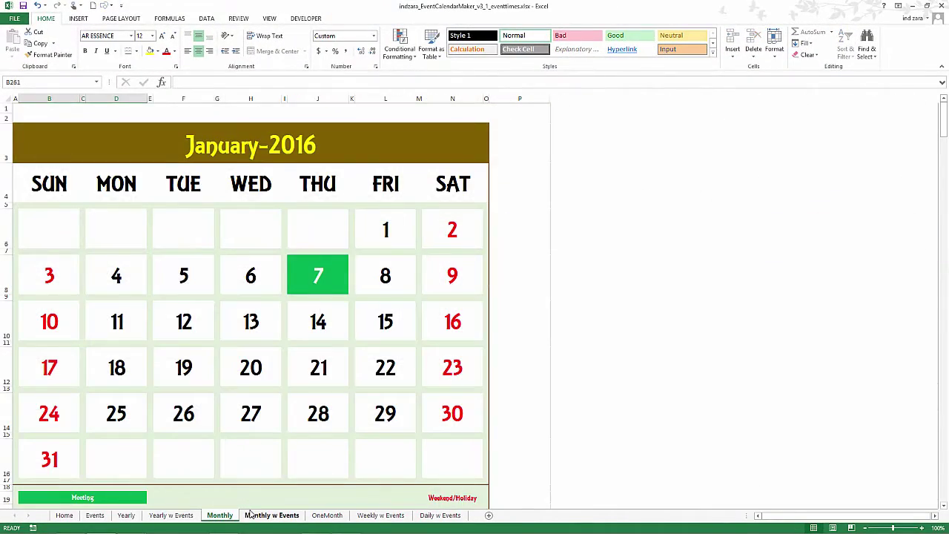
left_click(253, 516)
scroll(339, 393, "down", 2)
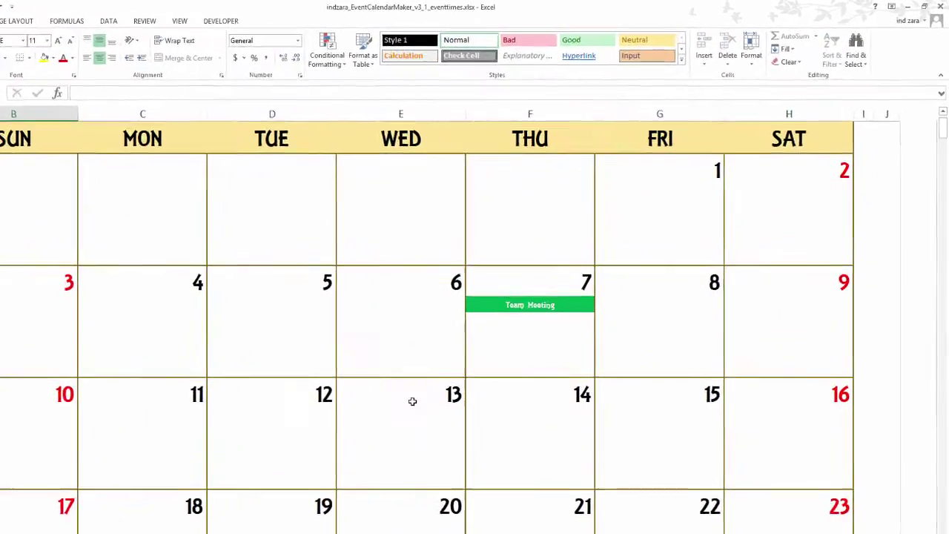
scroll(412, 401, "up", 1)
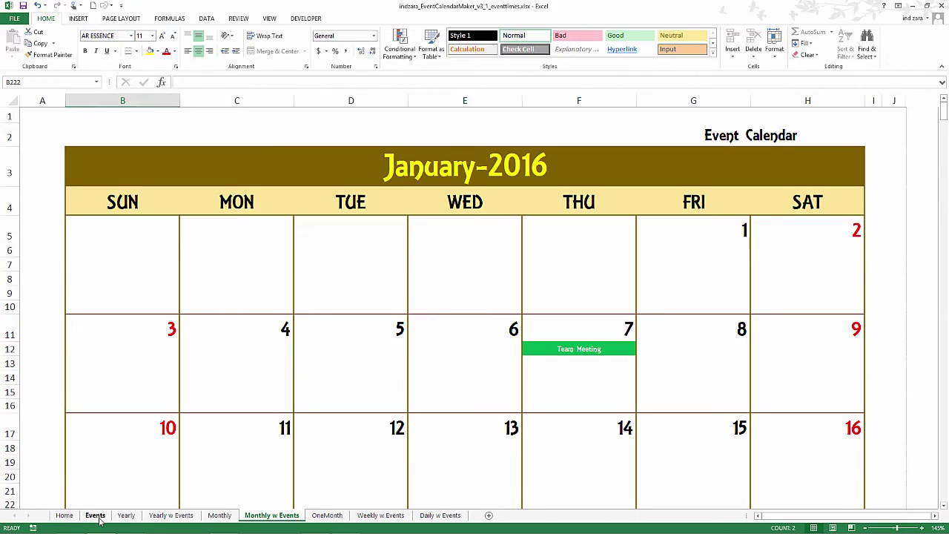
Step: Look over the Events sheet's remaining columns and the Daily w Events sheet, ending on Monthly w Events
left_click(95, 516)
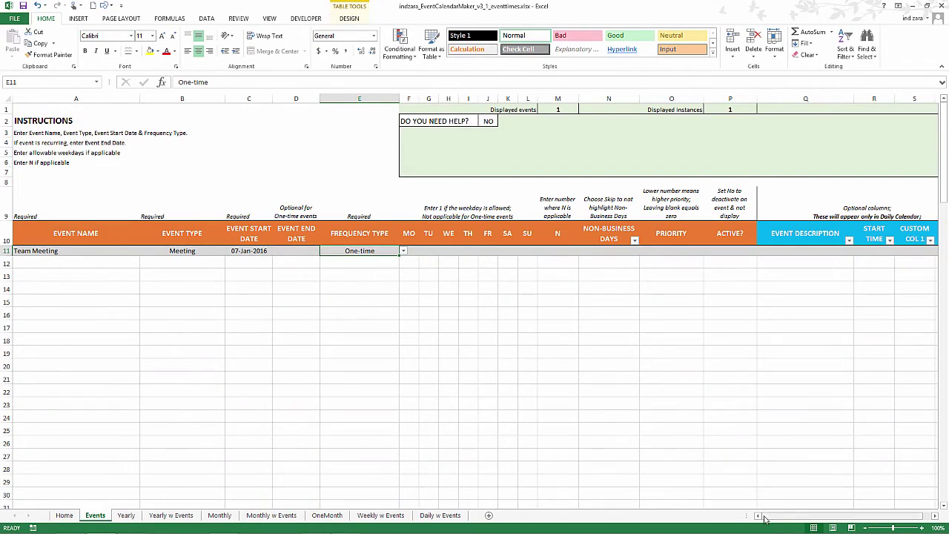
left_click_drag(768, 517, 779, 518)
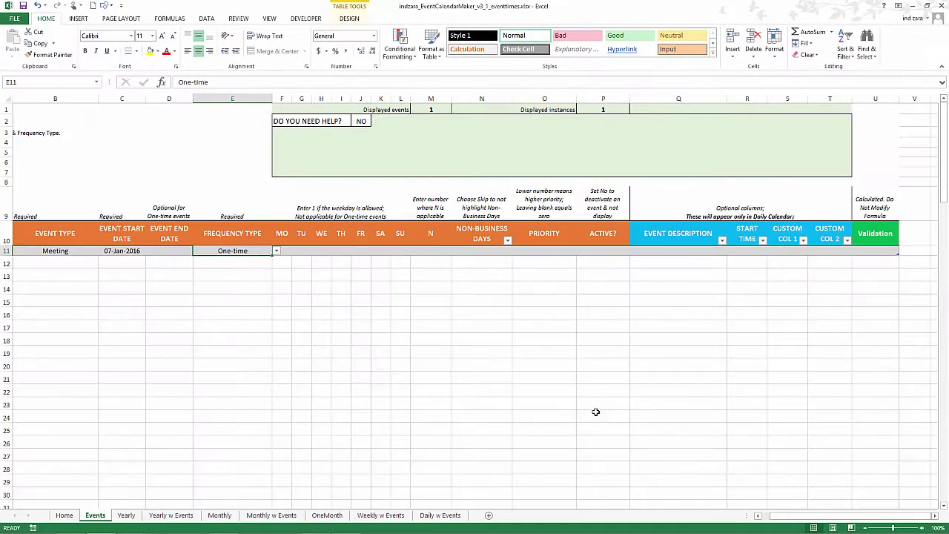
left_click(443, 517)
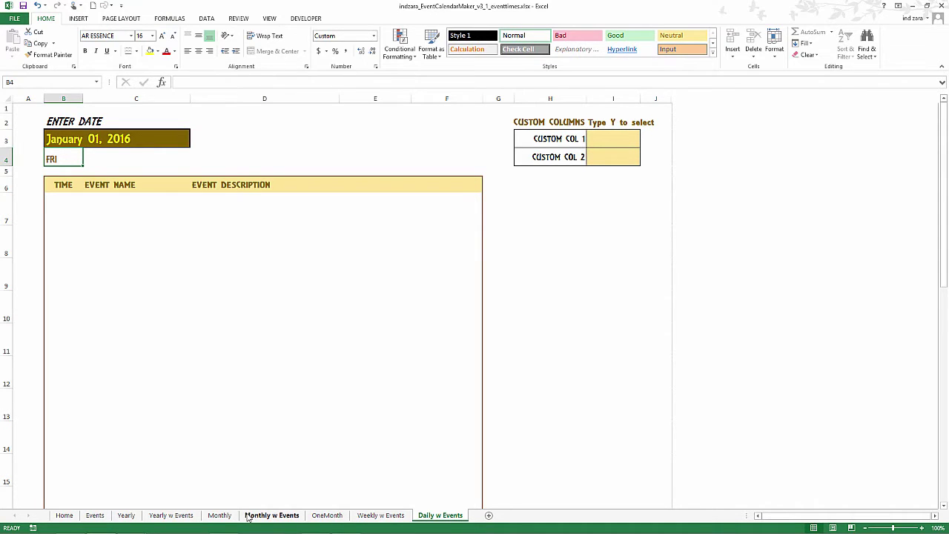
left_click(272, 516)
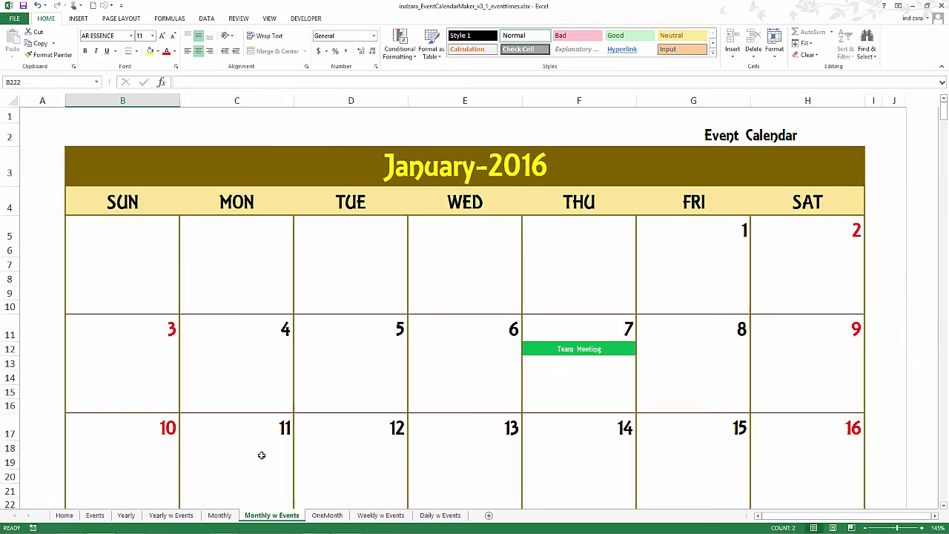
Step: Extend the A11 event name to 'Team Meeting (7-9 am, BLDG A)'
left_click(97, 515)
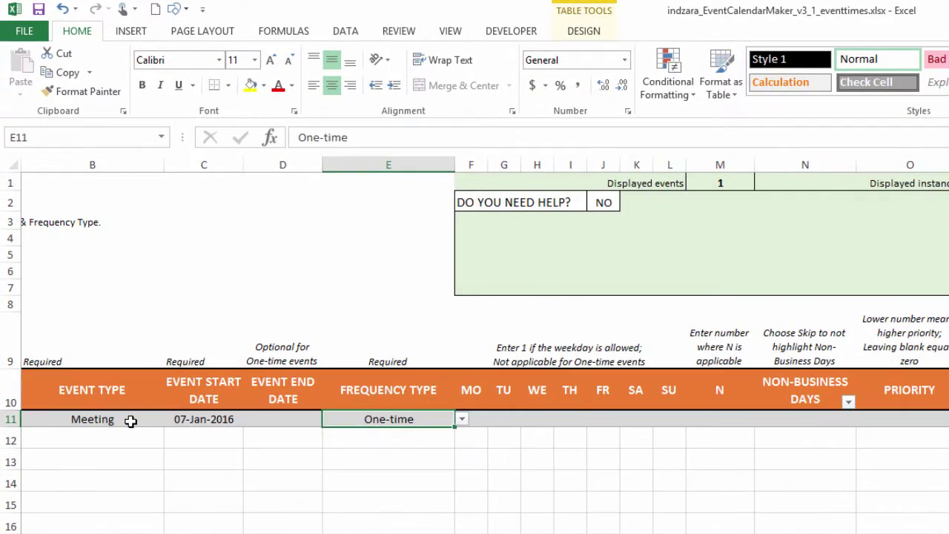
left_click(130, 420)
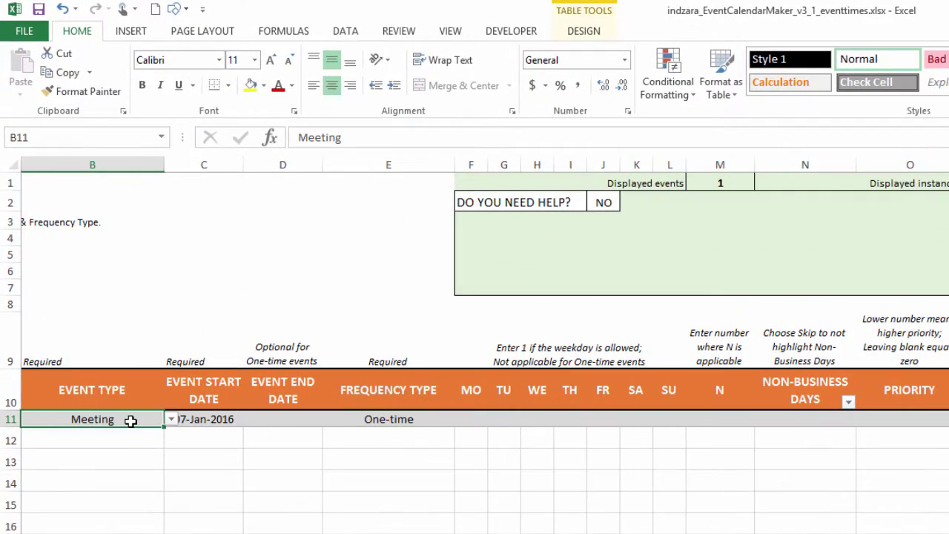
key("Left")
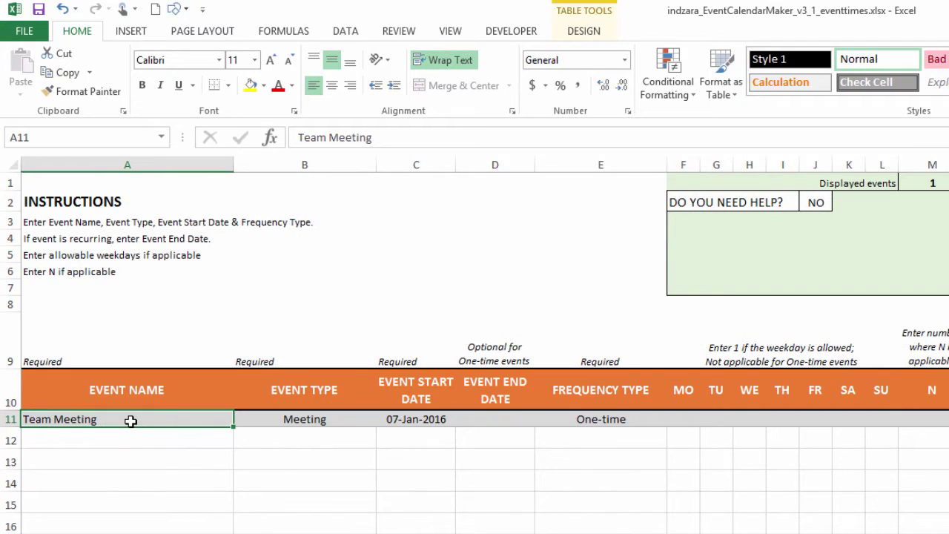
double_click(130, 421)
type("(")
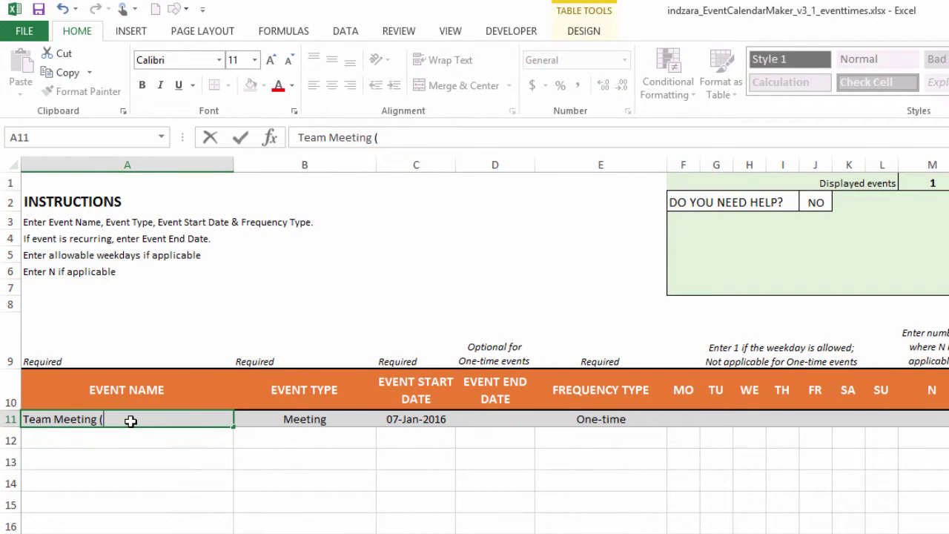
type("7-9 am, BLDG")
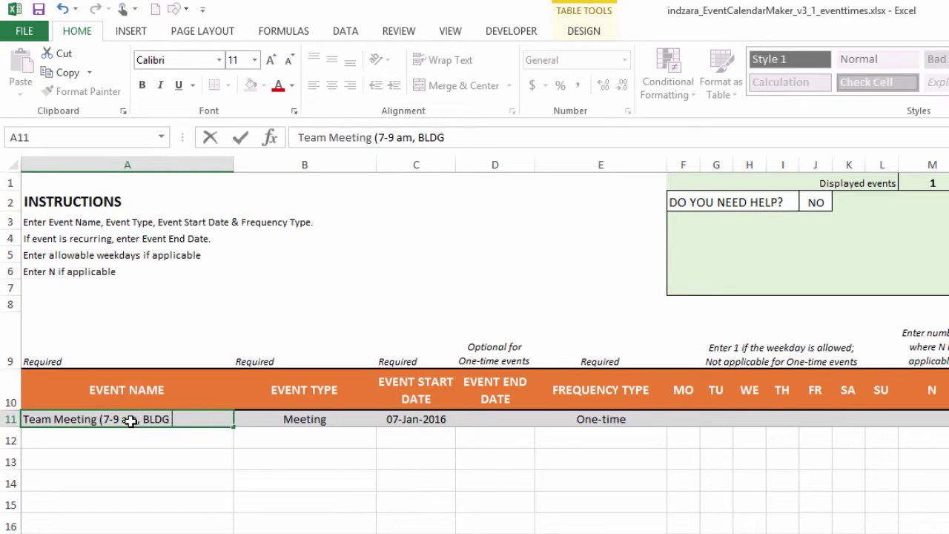
type(" A)")
key("Return")
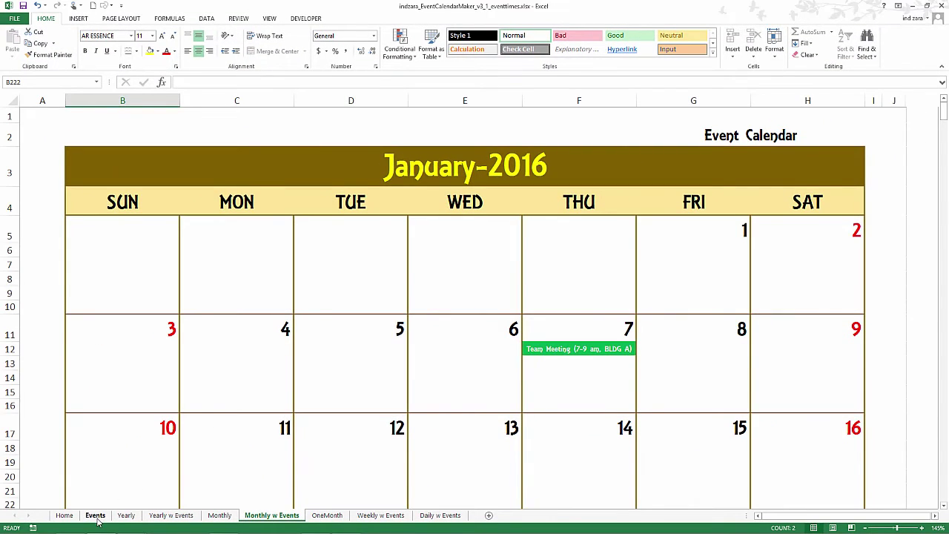
Step: Revisit the Monthly w Events calendar to see January 7 showing 'Team Meeting (7-9 am, BLDG A)'
left_click(95, 516)
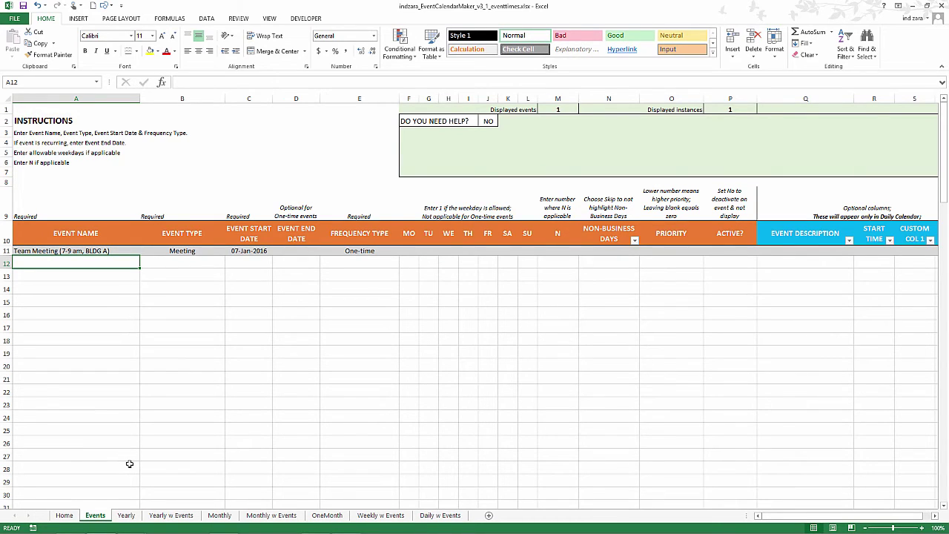
left_click(270, 515)
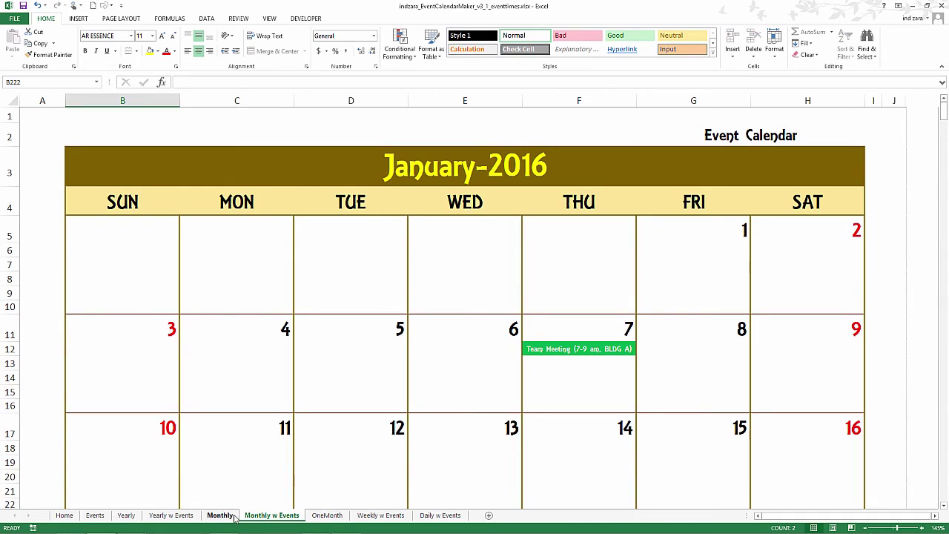
Step: Show the top of the Yearly w Events sheet, listing '7-Jan Team Meeting (7-9 am, BLDG A)'
left_click(184, 515)
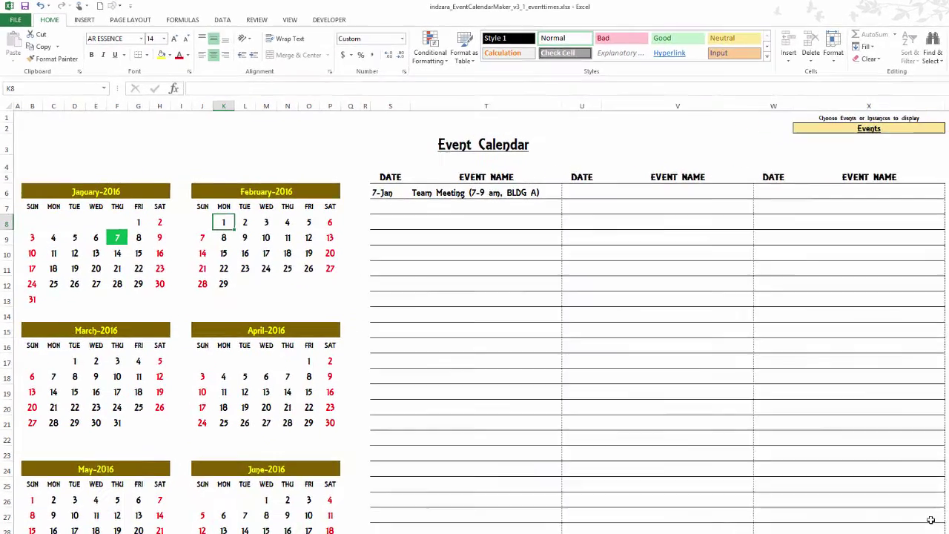
scroll(920, 489, "up", 1)
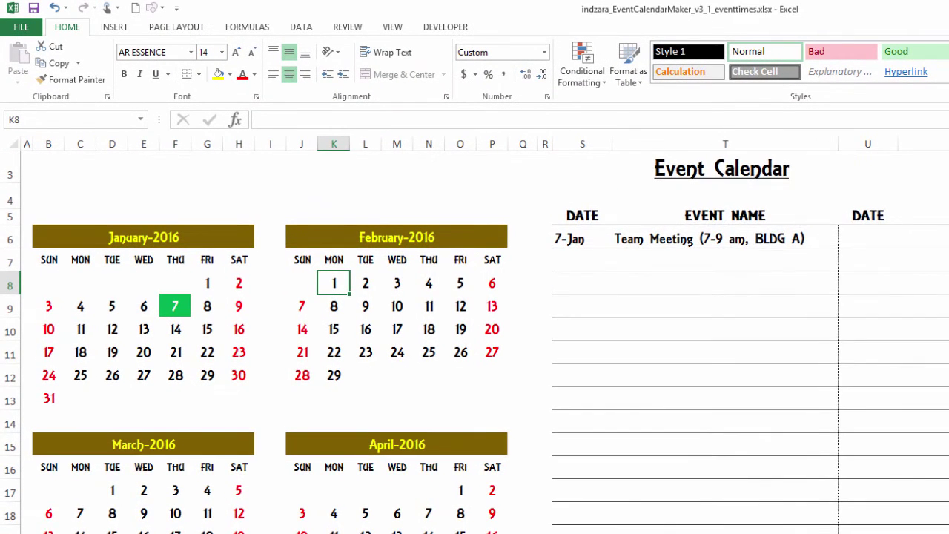
scroll(907, 479, "up", 2)
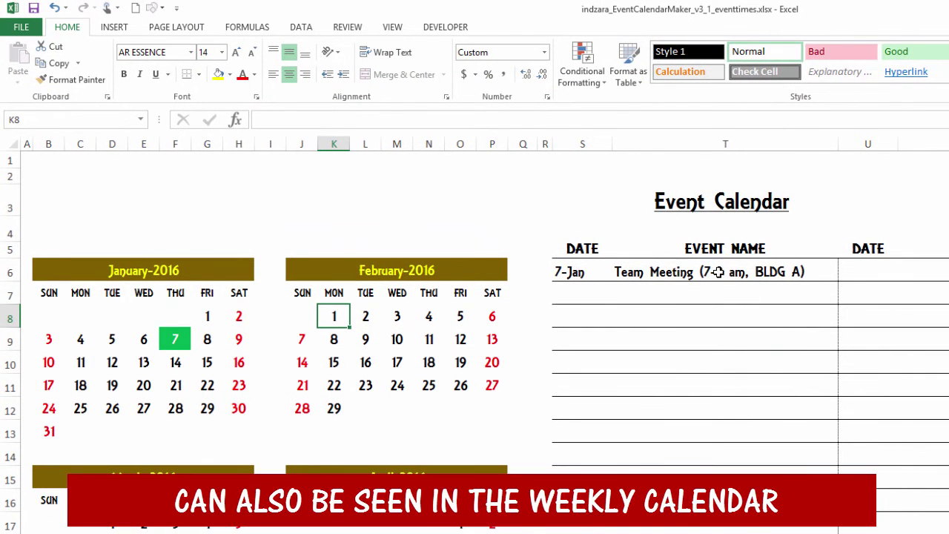